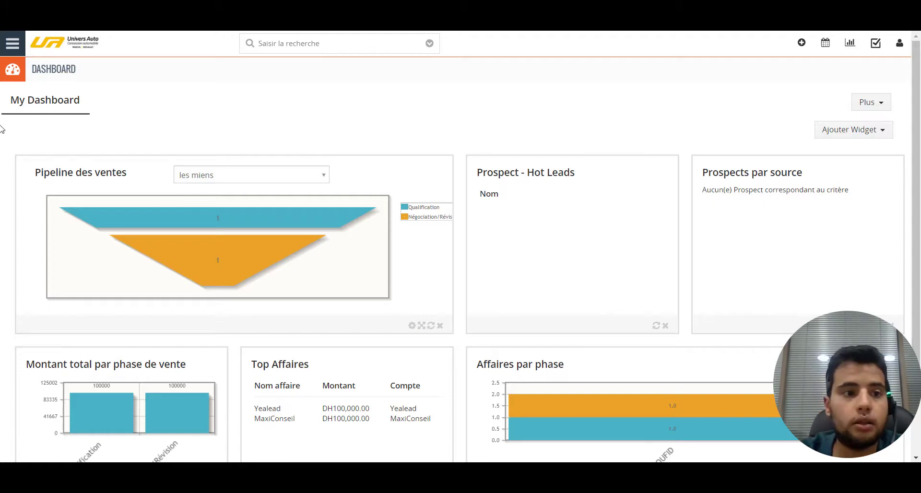
Start a new campaign record in the marketing module's Campagnes list
left_click(19, 41)
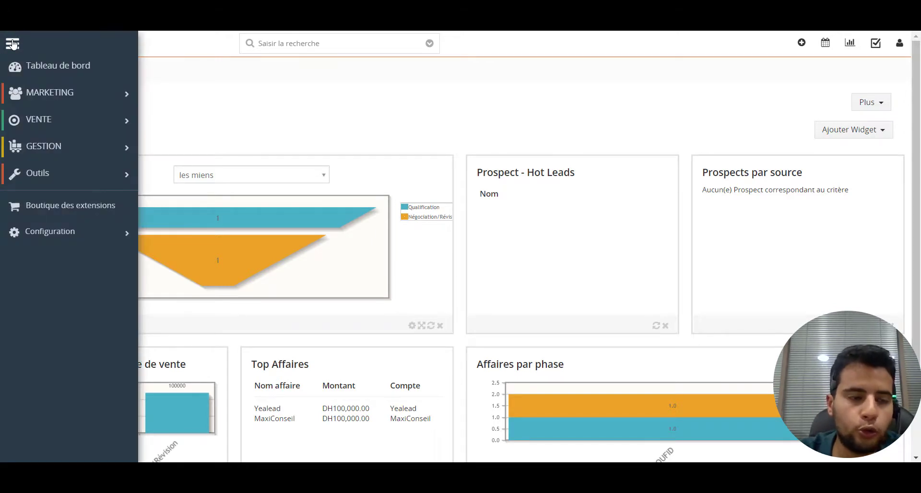
mouse_move(80, 93)
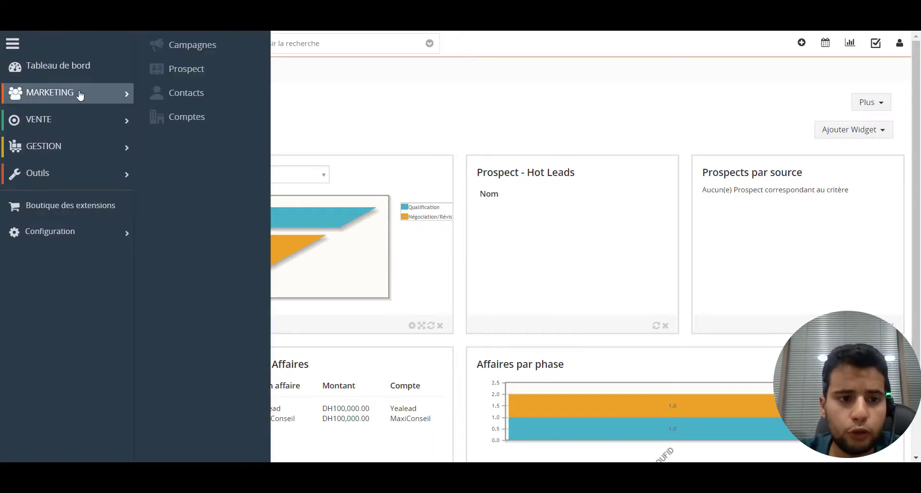
left_click(204, 46)
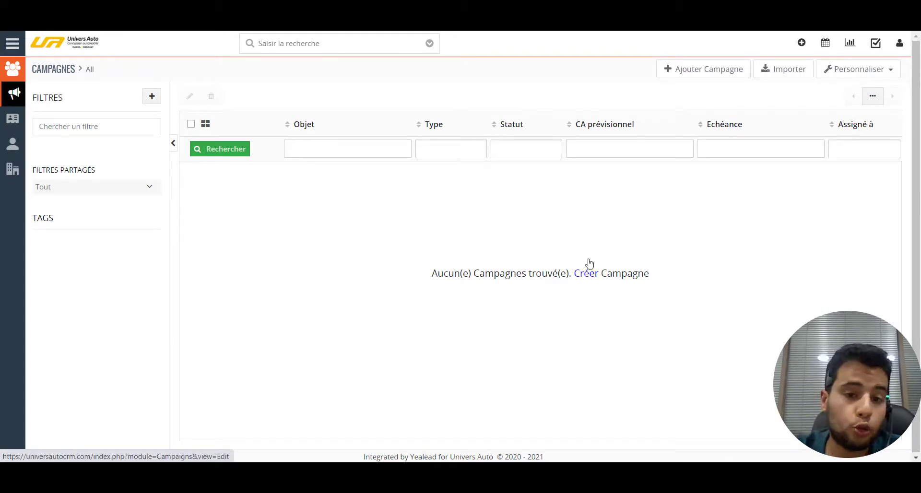
left_click(700, 77)
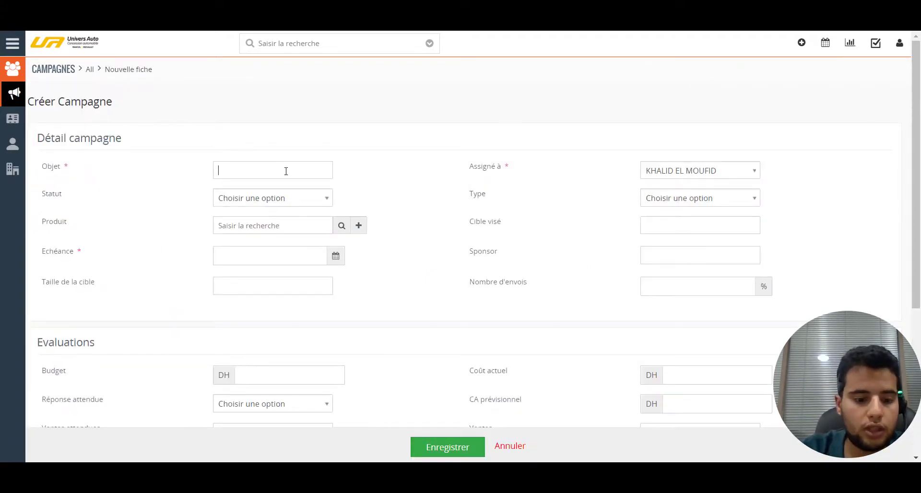
Enter "Spot Radio - MedinaFM" as the campaign's Objet
type("Spoi")
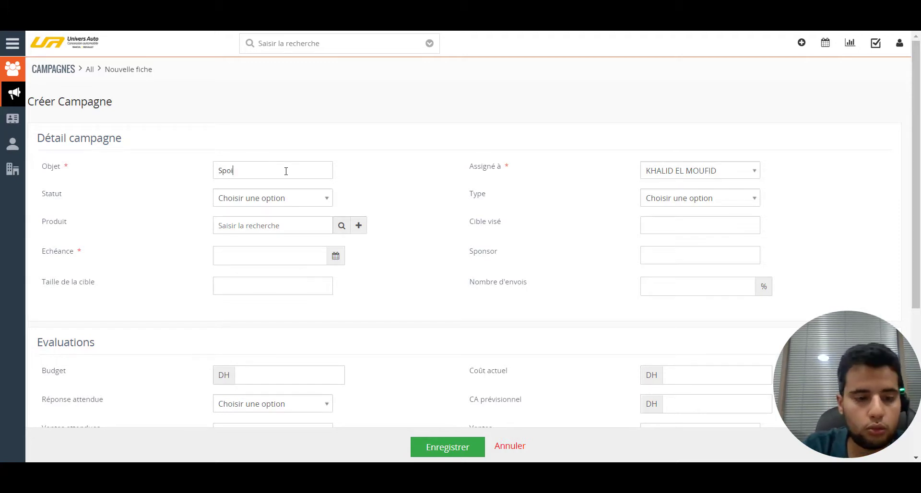
key("BackSpace")
type("t Ra")
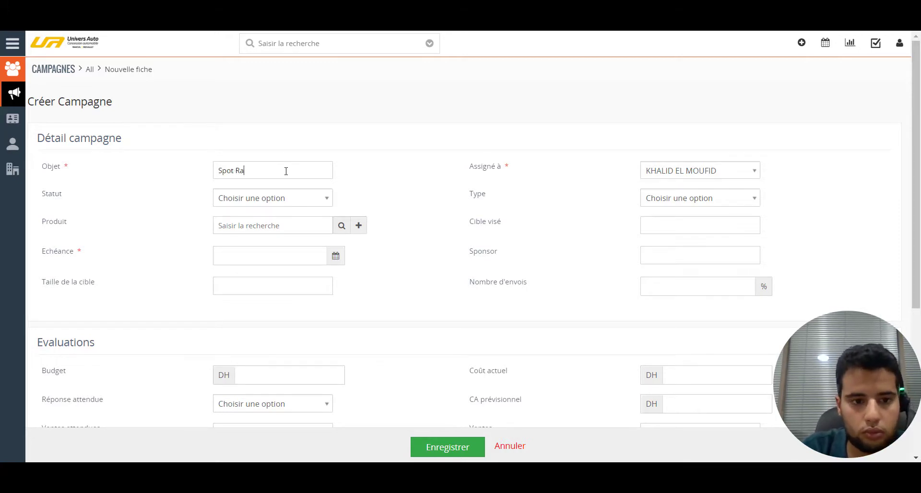
type("dio -")
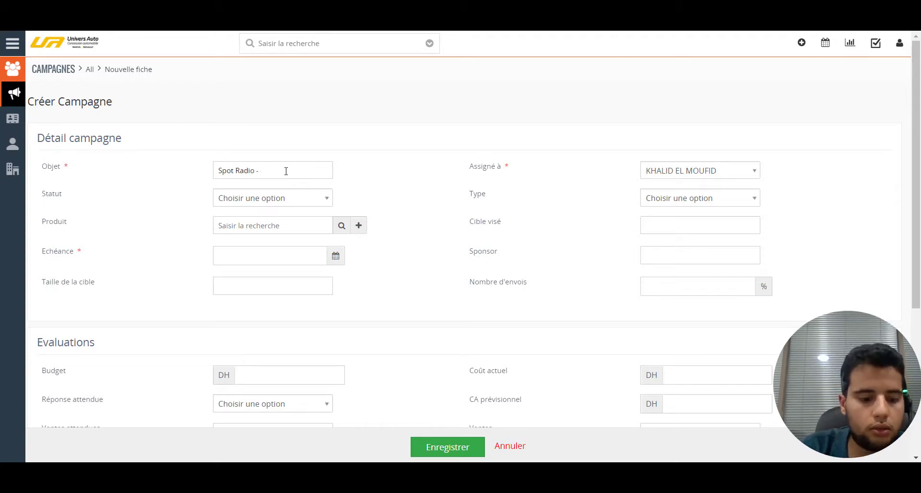
type(" Medina")
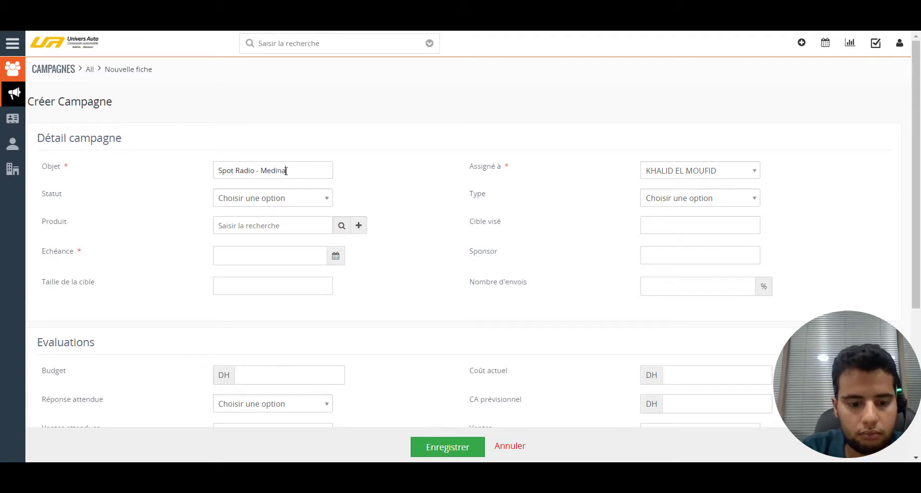
type("FM")
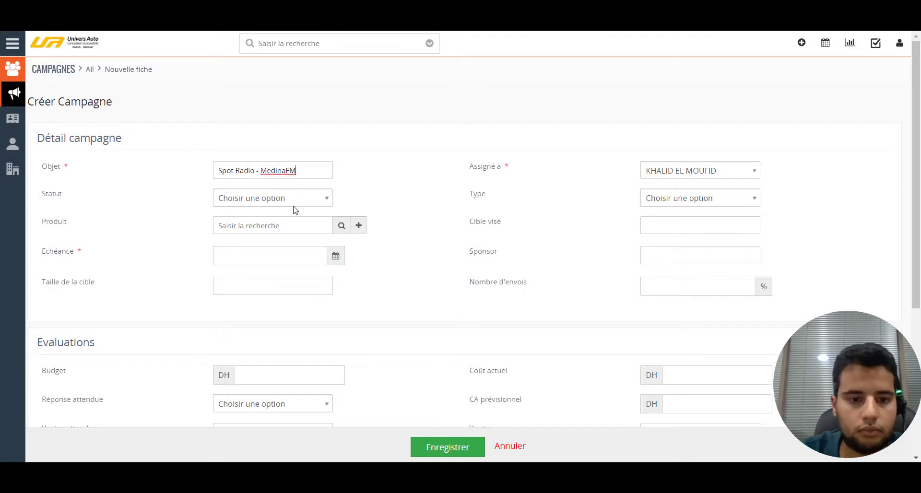
Set the campaign's Statut to Actif and link the product "Dacia Duster modèle 2021 Gris"
left_click(294, 204)
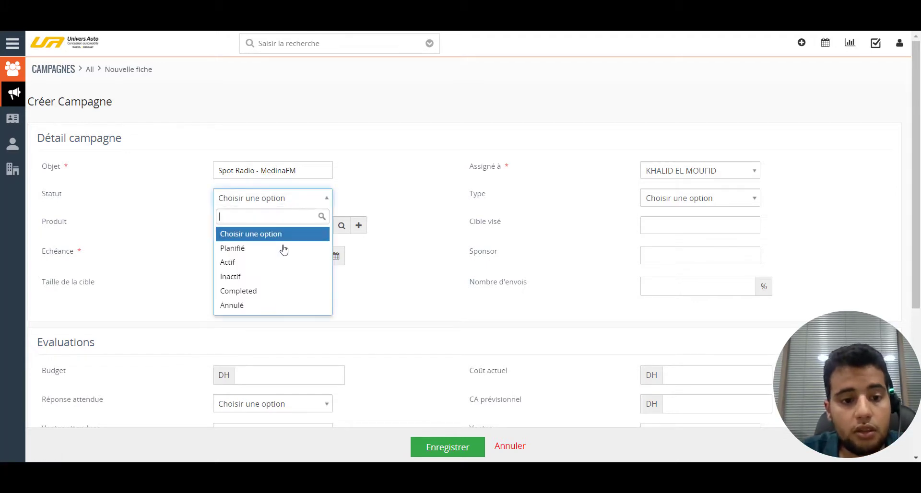
left_click(281, 263)
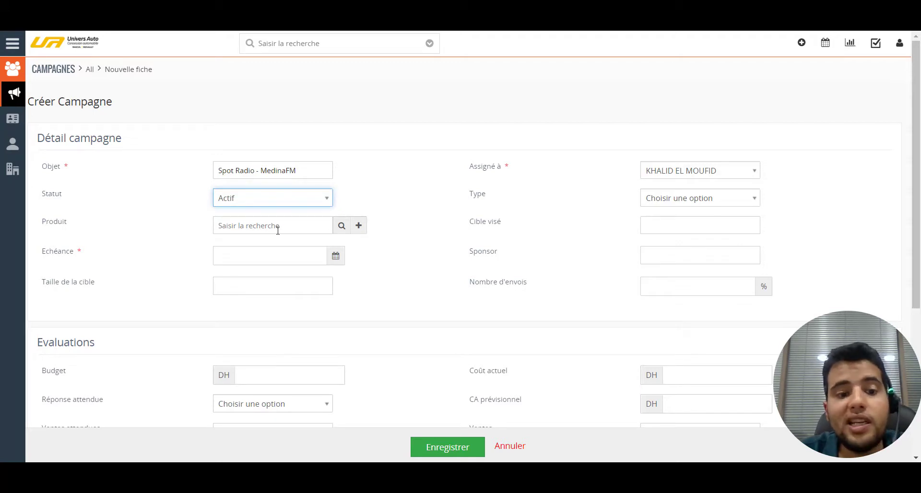
left_click(342, 231)
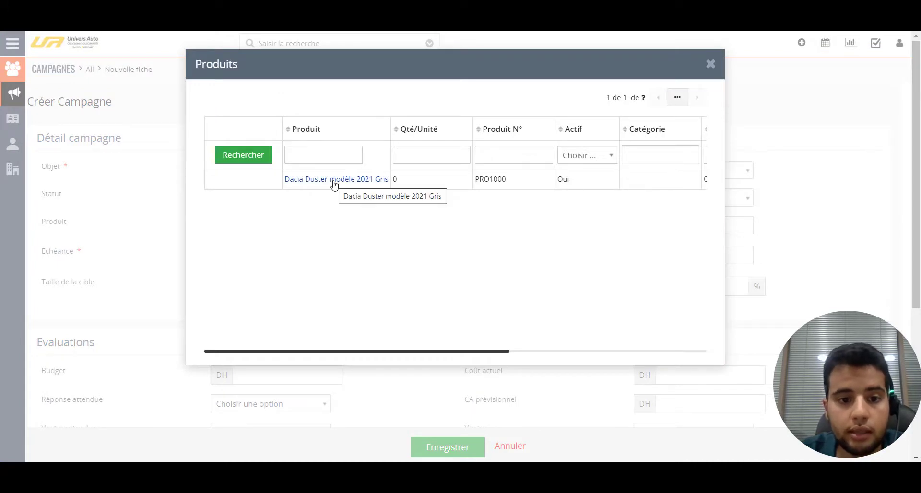
left_click(333, 181)
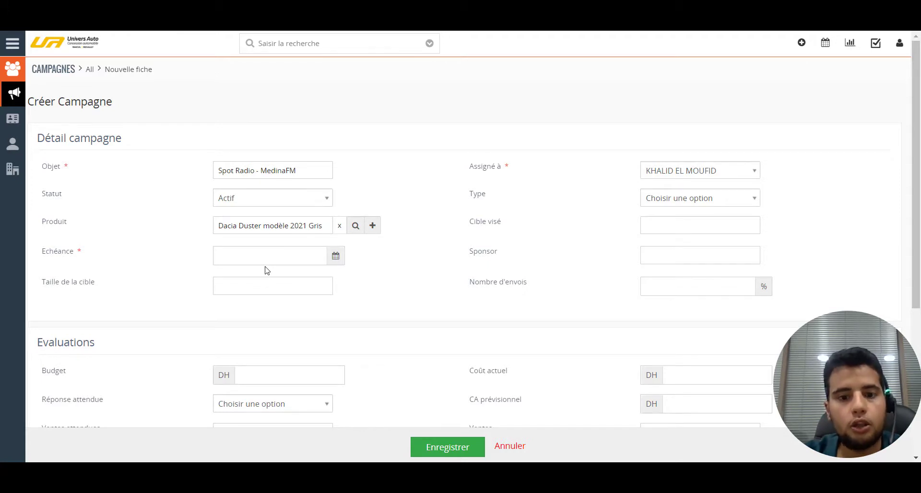
Set the campaign's Echéance to 14-10-2021 and its Taille de la cible to 5000000
left_click(341, 261)
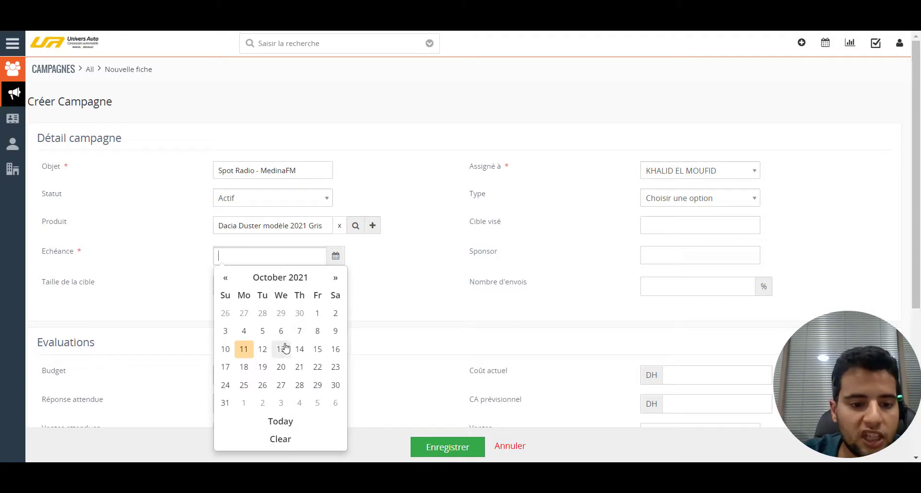
left_click(301, 351)
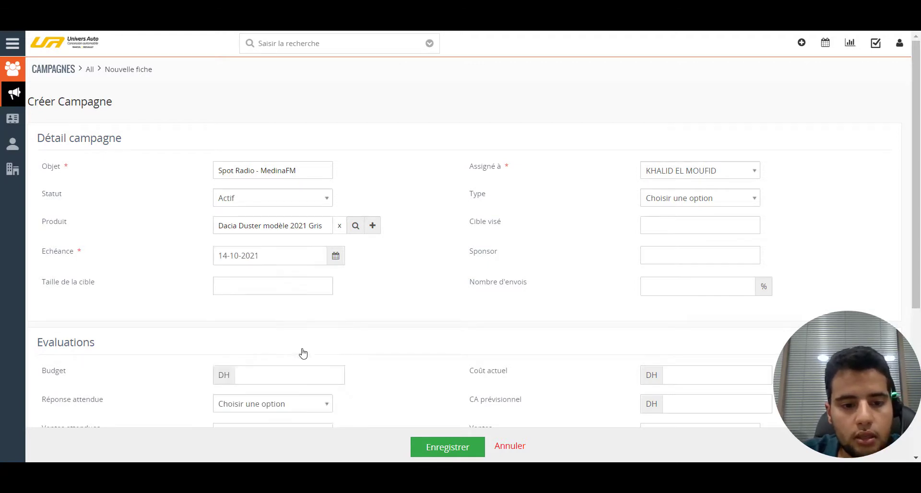
left_click(276, 285)
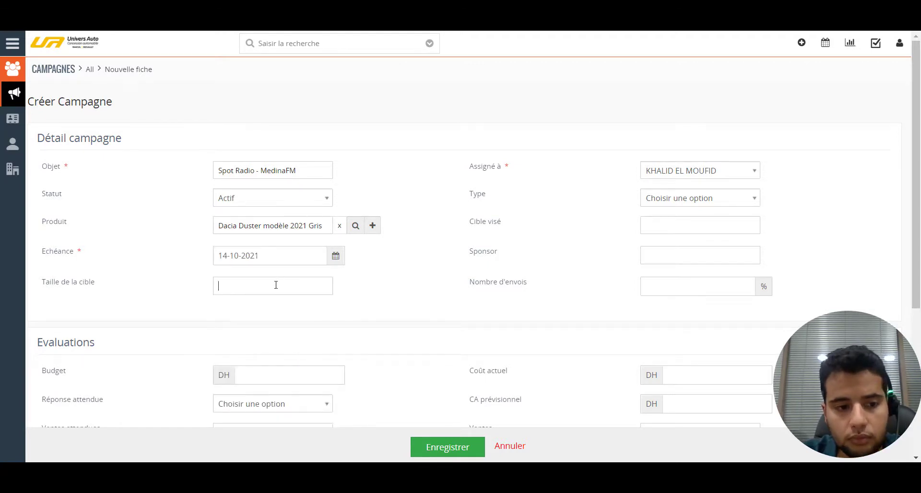
type("500")
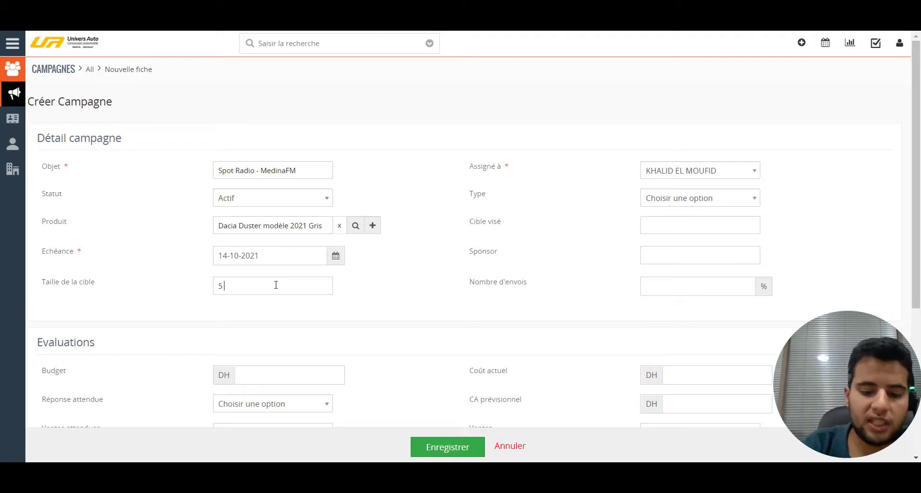
key("BackSpace")
key("BackSpace")
type("00")
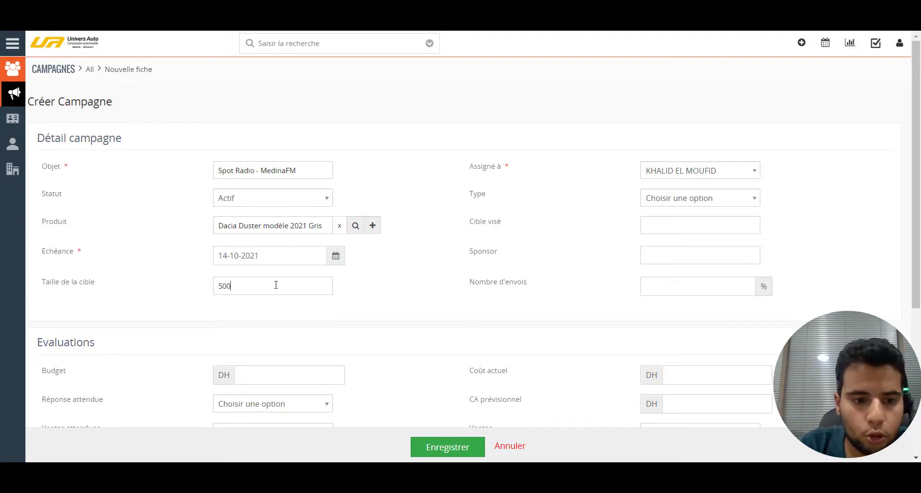
type("0000")
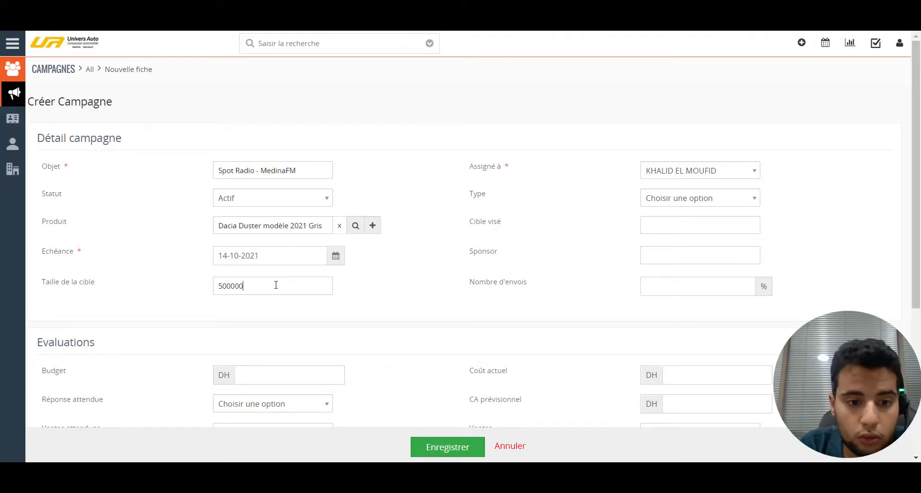
Set the campaign's Type to Promotion
left_click(693, 204)
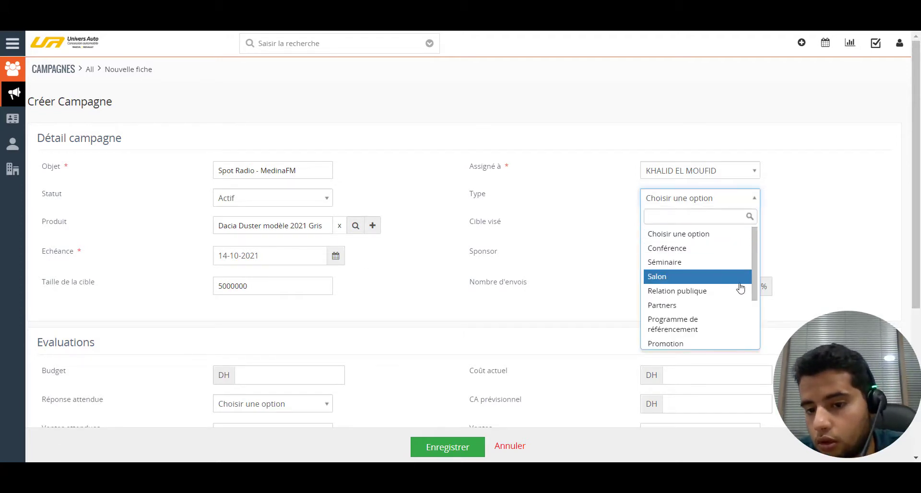
left_click_drag(755, 290, 754, 342)
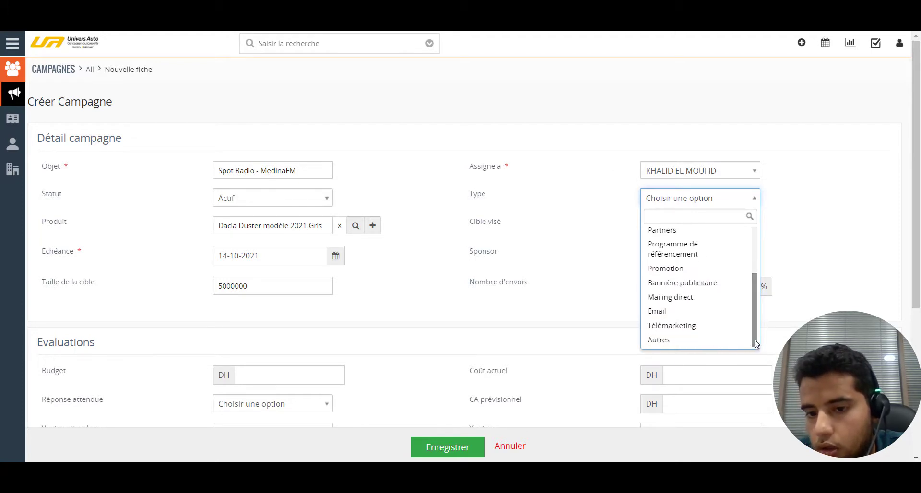
left_click(718, 274)
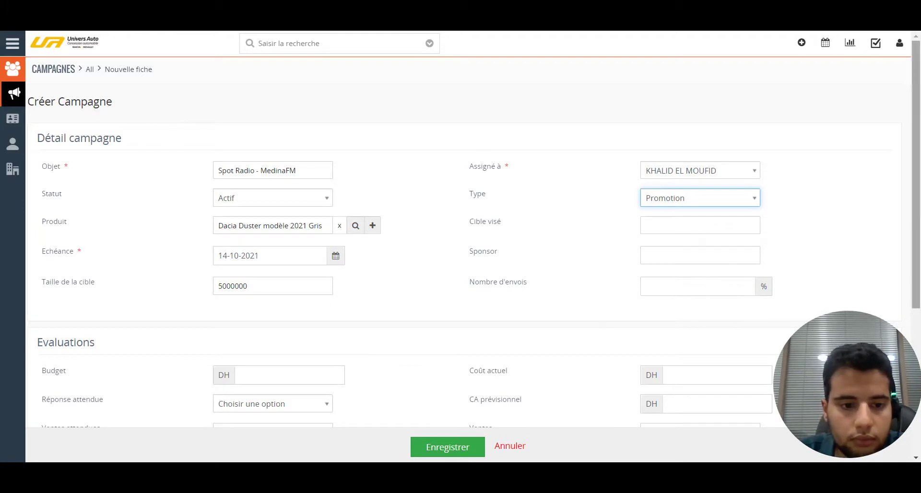
In the Evaluations section, set the Budget to 200000 DH and the Réponse attendue to Excellent
left_click_drag(917, 197, 918, 306)
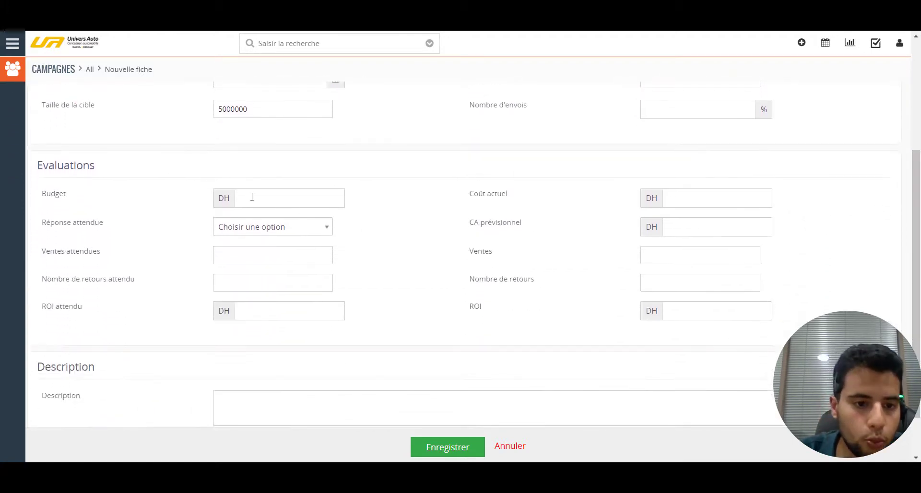
left_click(298, 202)
type("200000")
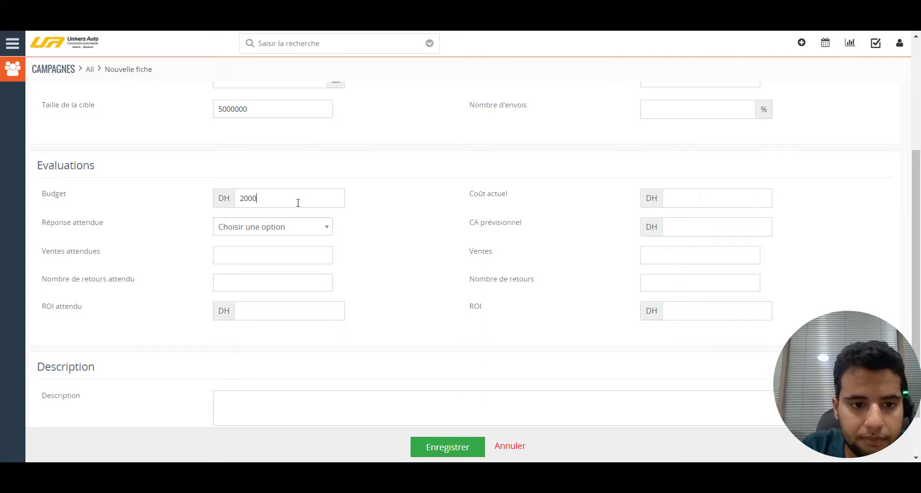
left_click(288, 230)
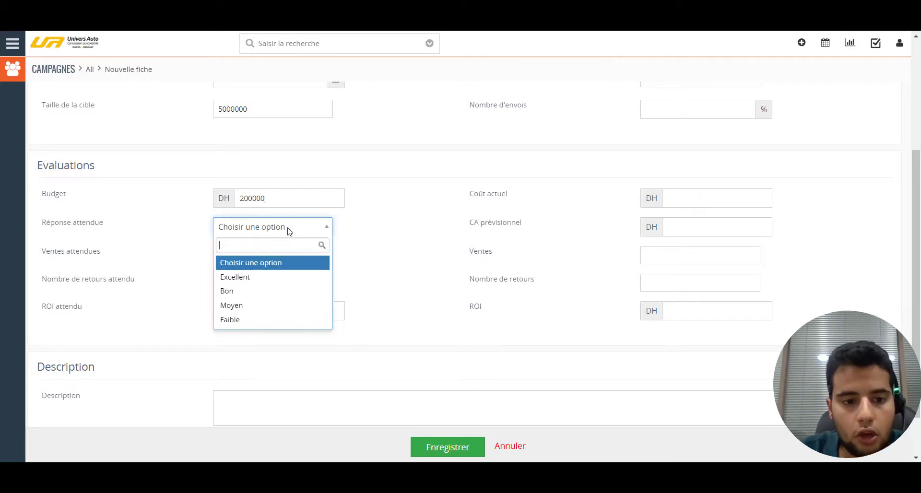
left_click(266, 278)
Set the campaign's Ventes attendues to 50
left_click(257, 256)
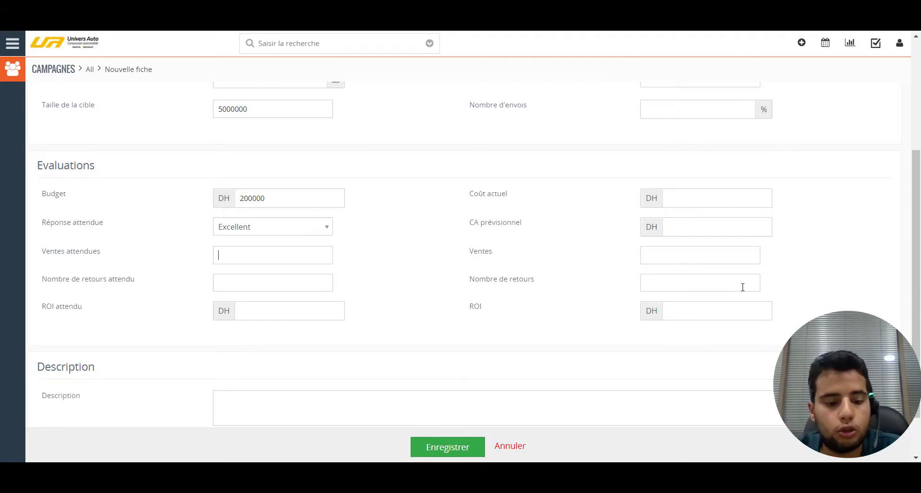
type("50")
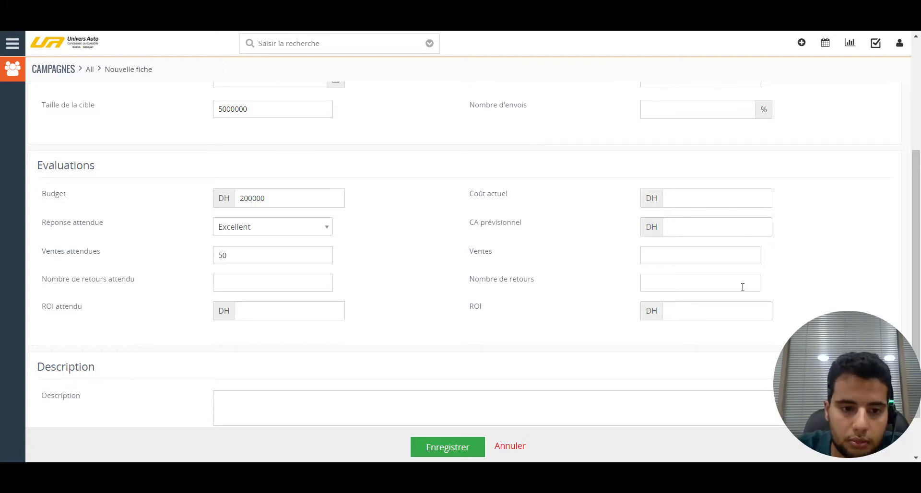
type("000")
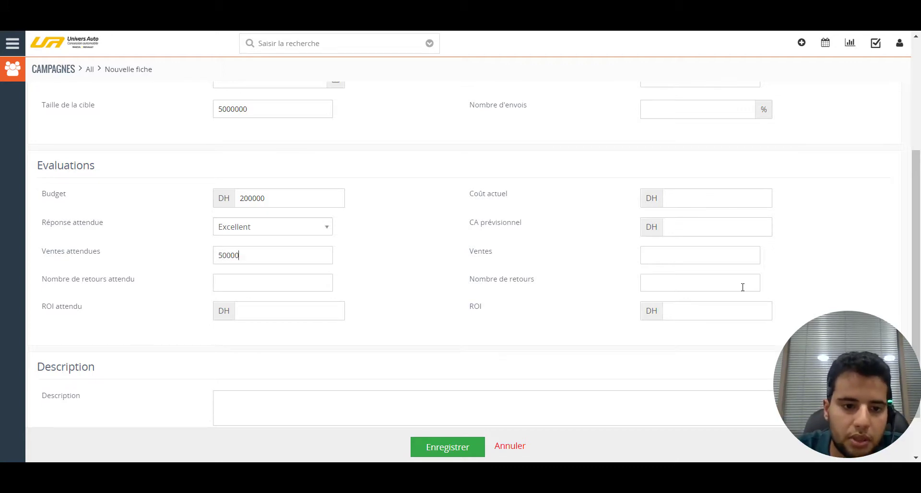
key("BackSpace")
key("BackSpace")
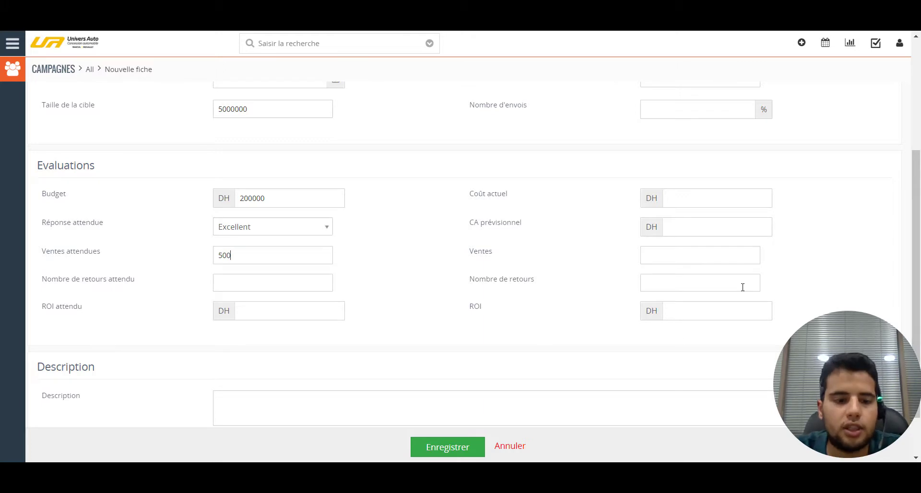
key("BackSpace")
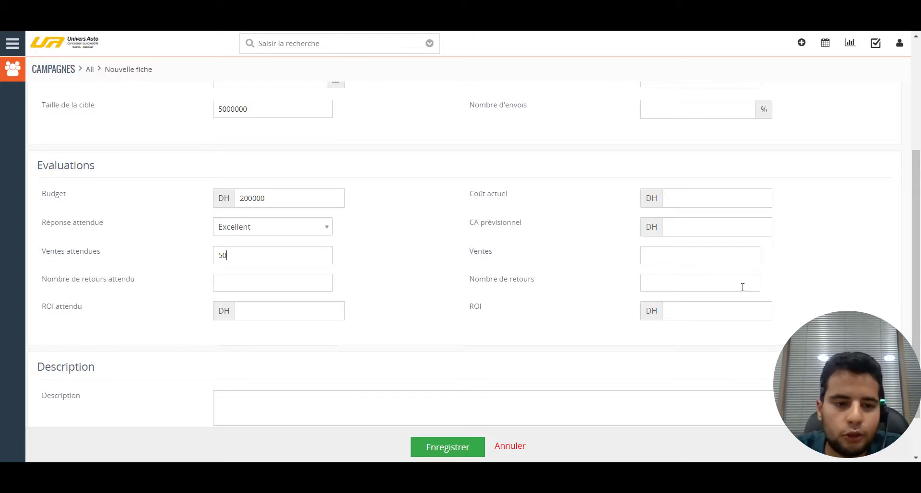
Set the campaign's ROI attendu to 5000000 DH
left_click(289, 312)
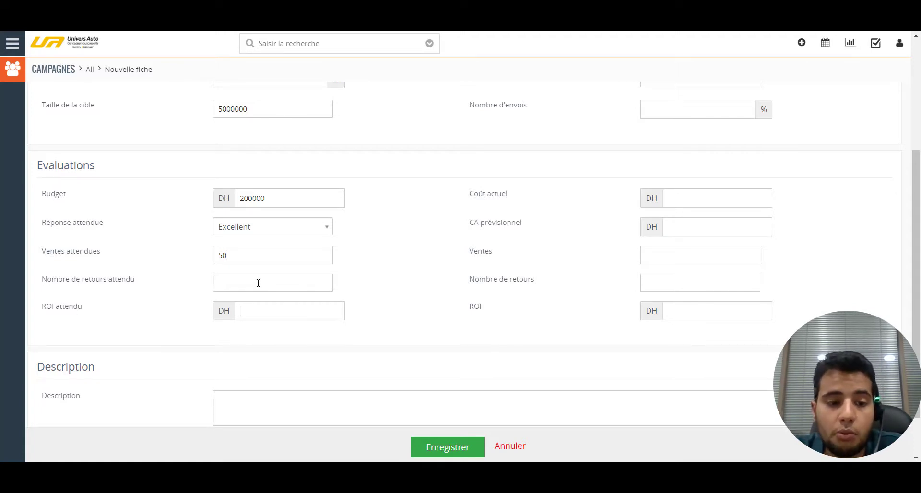
left_click_drag(242, 255, 198, 249)
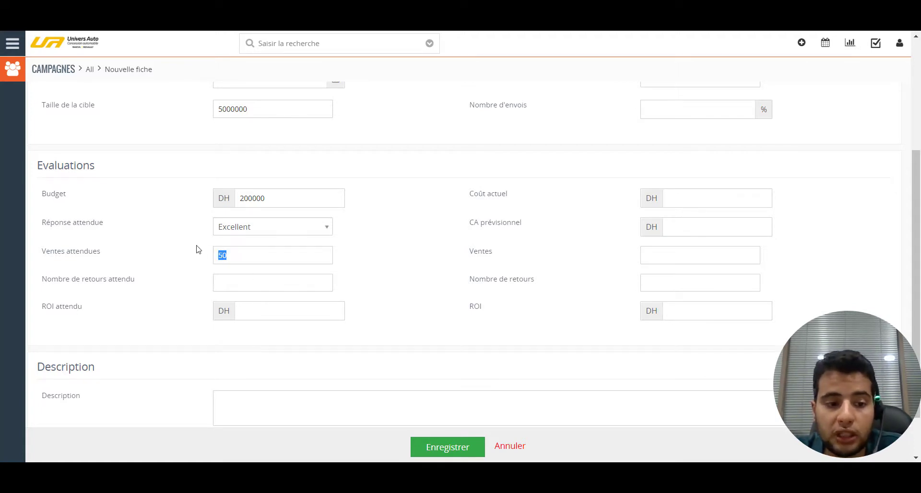
left_click(277, 313)
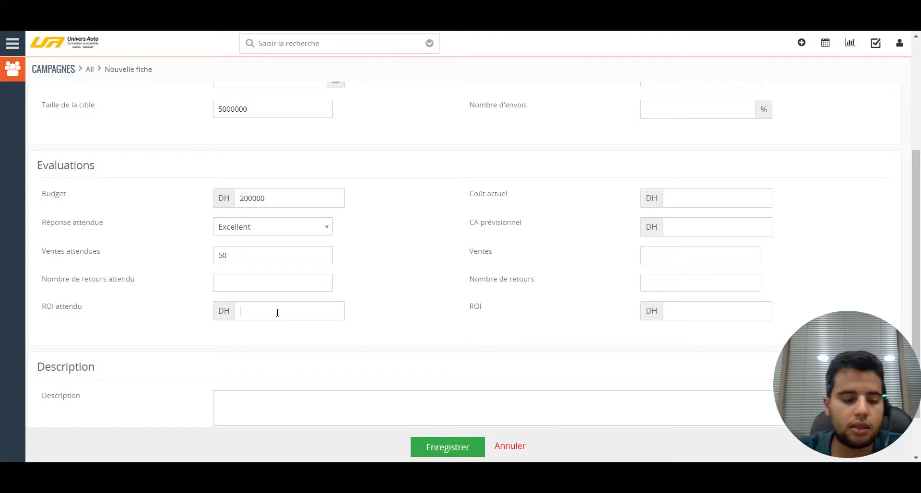
type("5000000")
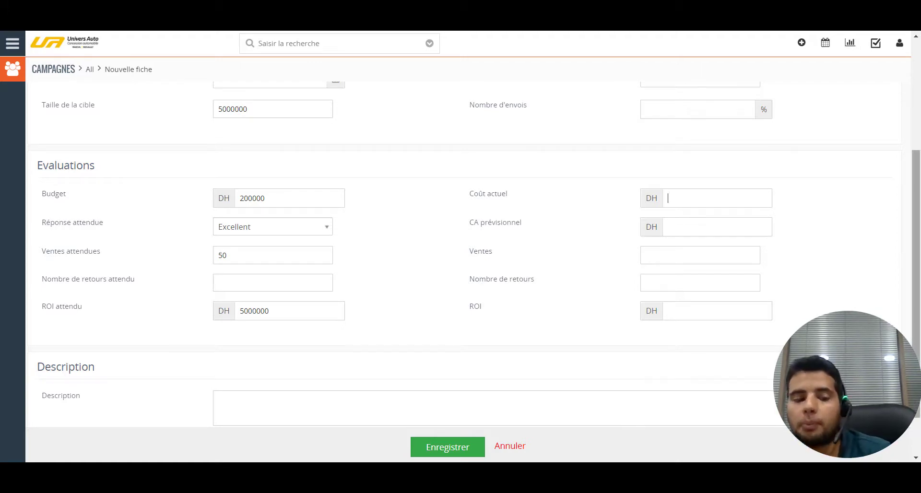
scroll(407, 349, "down", 2)
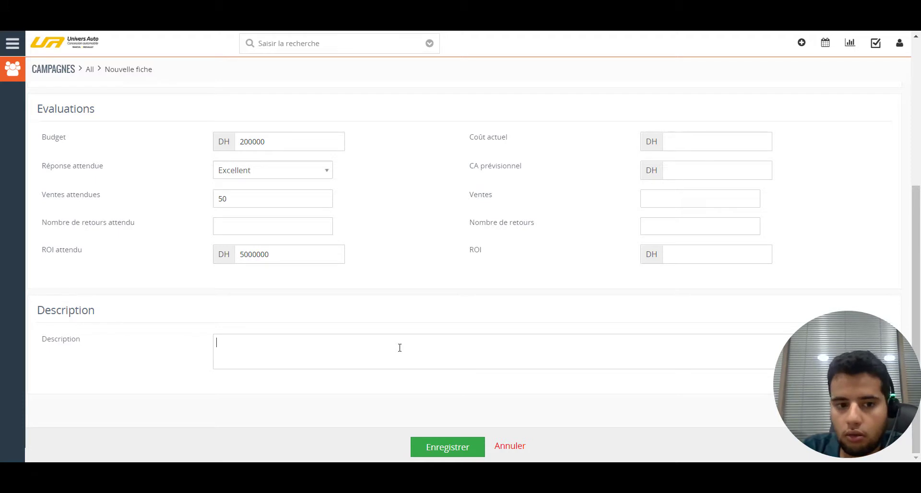
Enter the description "Il s'agit d'une campagne radio lancée en parallèle avec une émission automobile", correcting its spelling, and save the campaign
type("Il s")
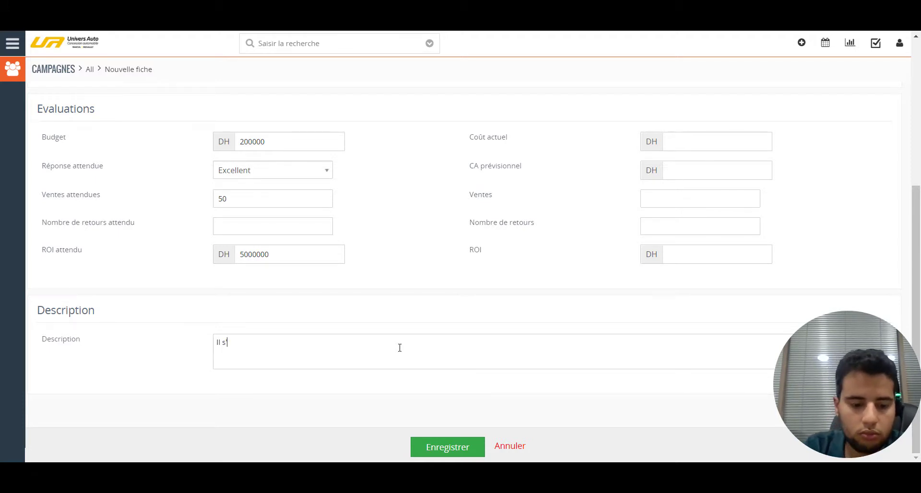
type("'agit d'une c")
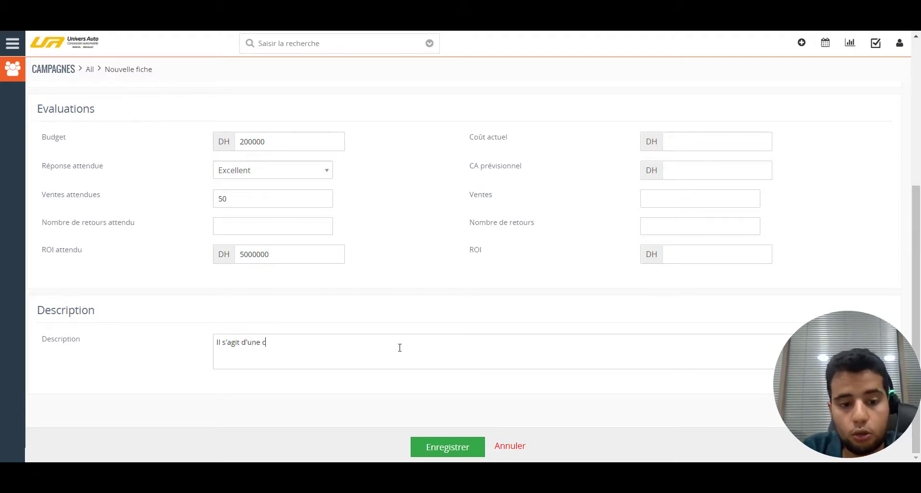
type("ampagne radio lancée en parallele avec une émissi")
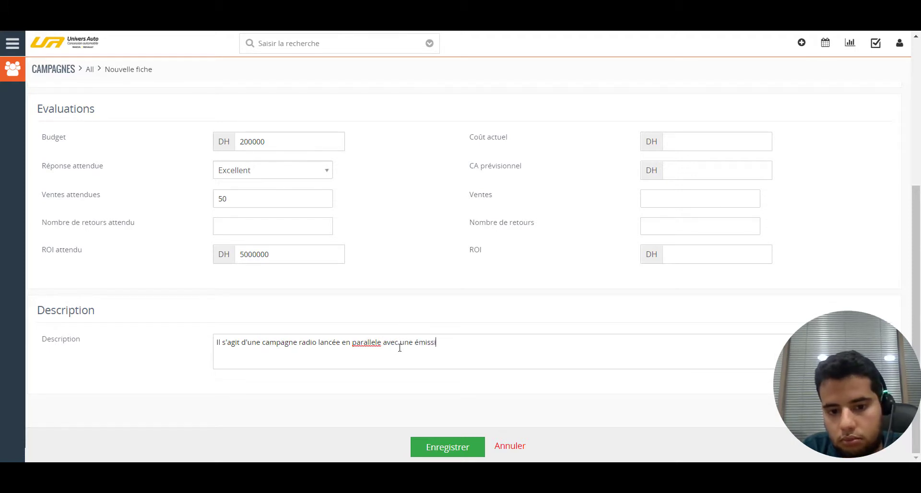
type("mobile")
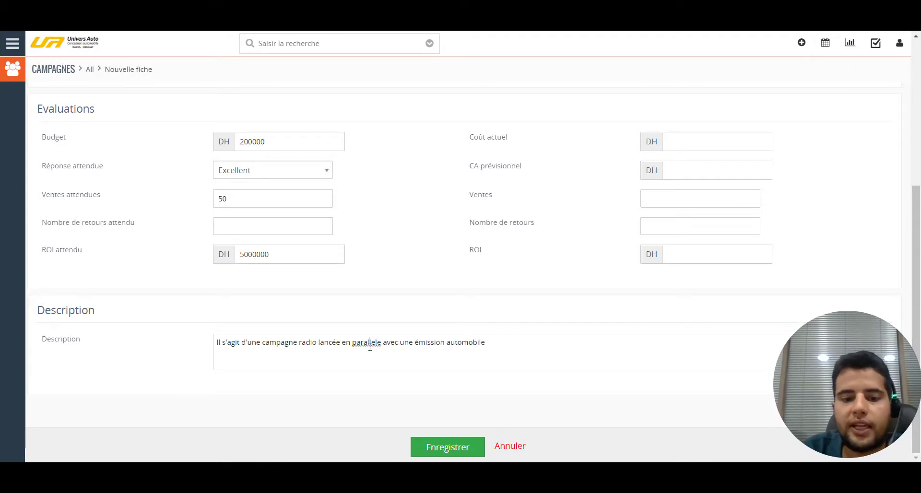
right_click(370, 344)
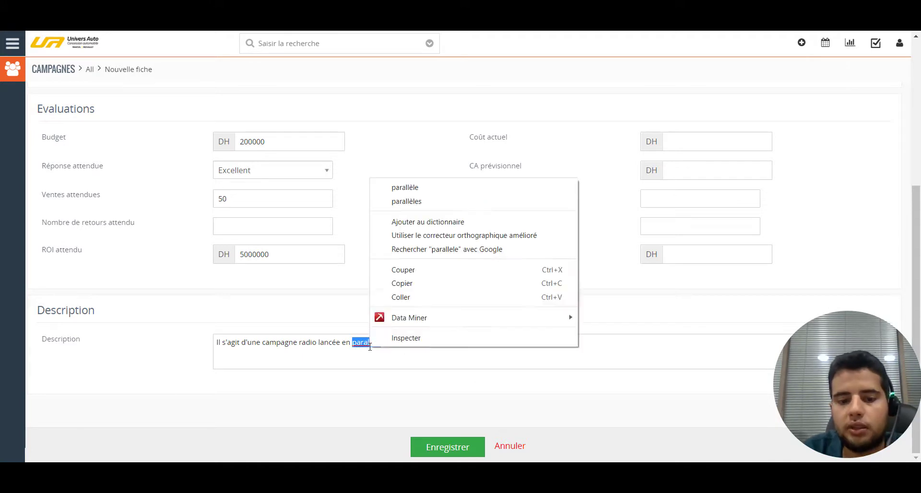
left_click(424, 191)
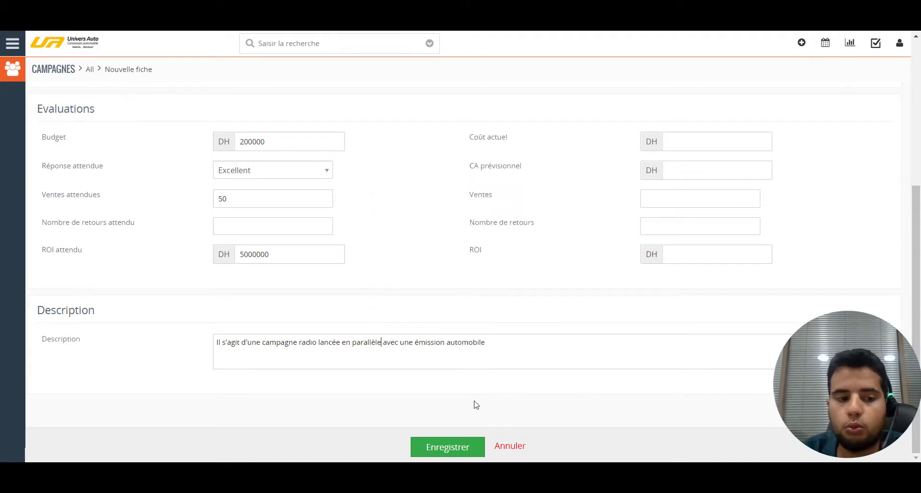
left_click(463, 445)
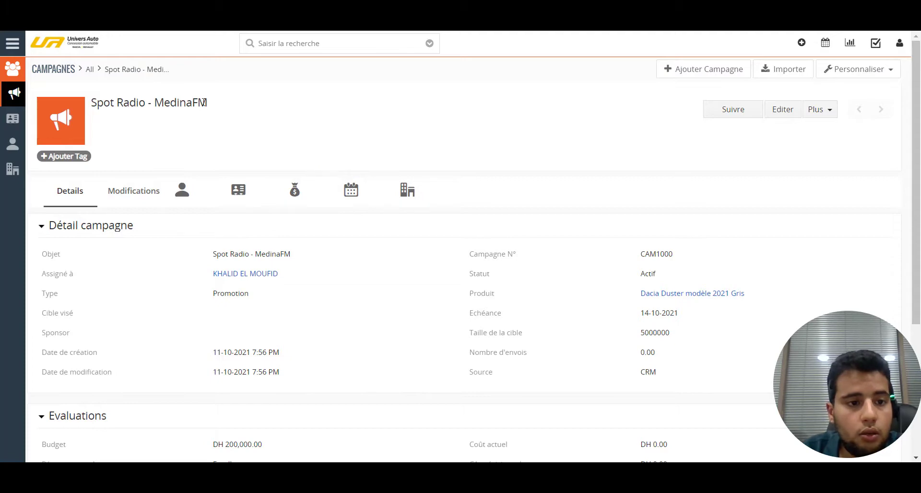
Open the marketing Campagnes list to view the saved radio spot campaign
left_click(12, 44)
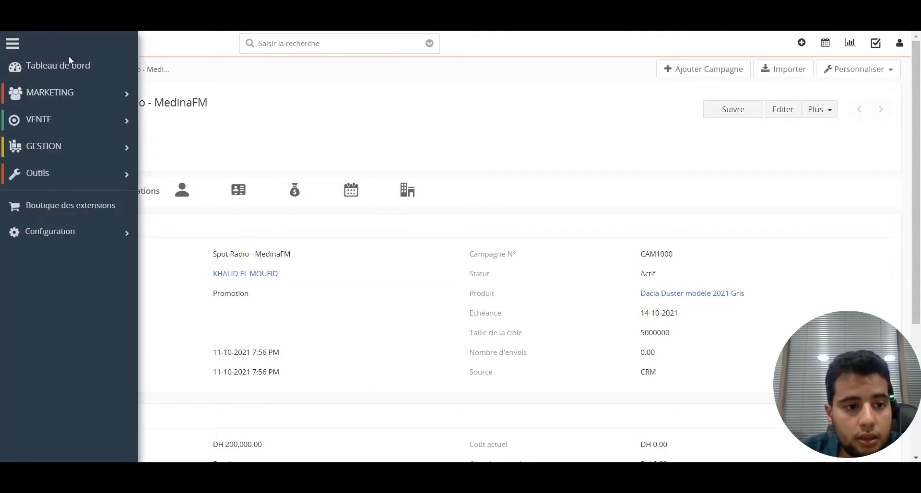
mouse_move(78, 92)
left_click(214, 50)
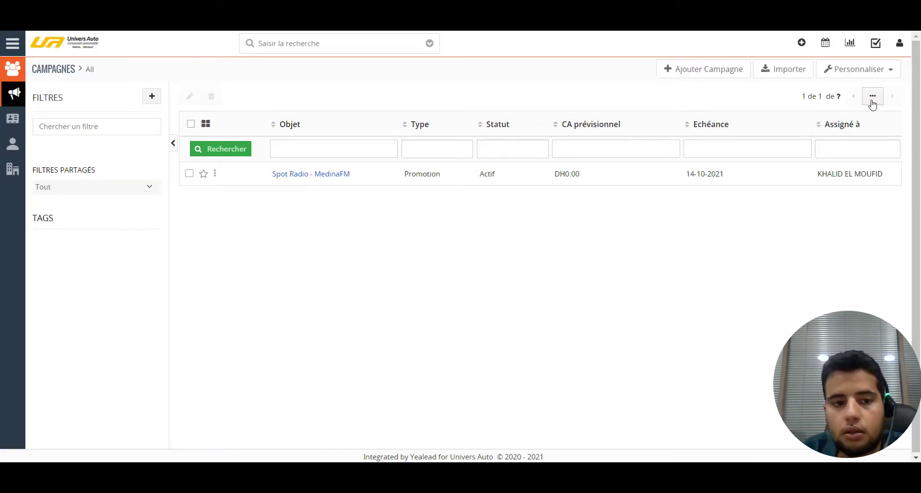
Start a new campaign and set its Objet to "Panneau publicitaire - Maarif"
left_click(679, 70)
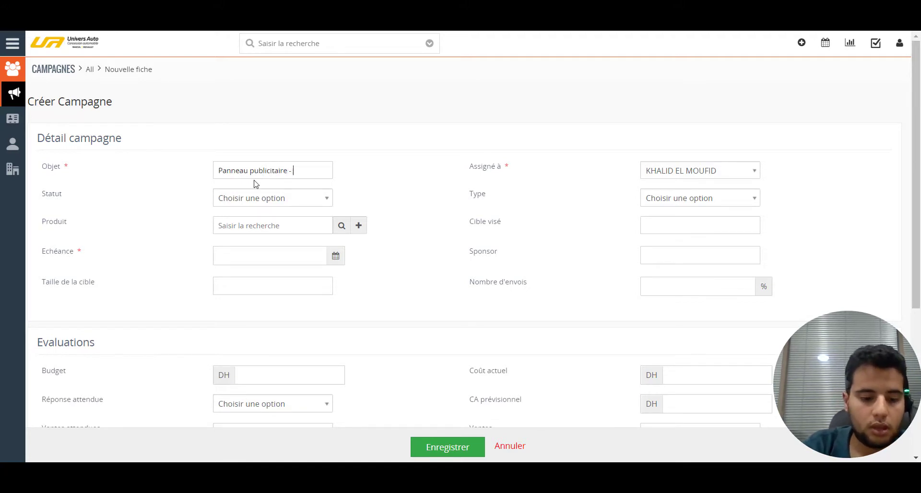
type("Maarfi")
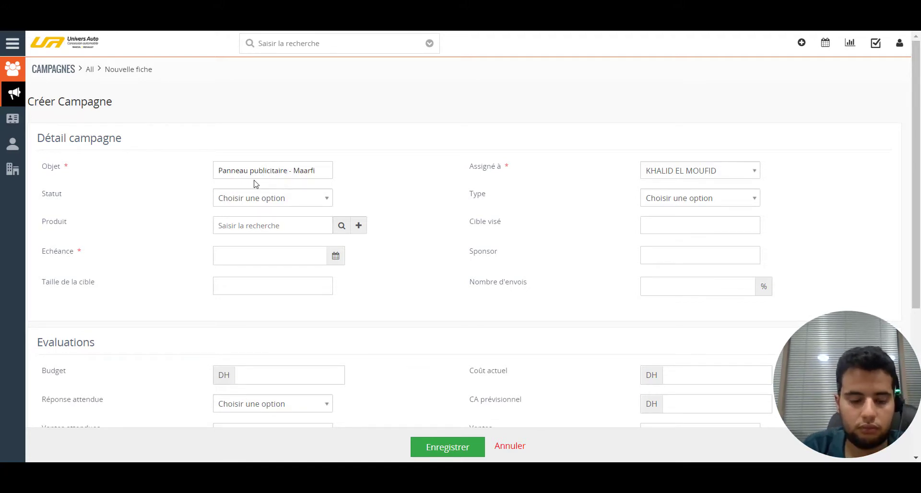
key("BackSpace")
key("BackSpace")
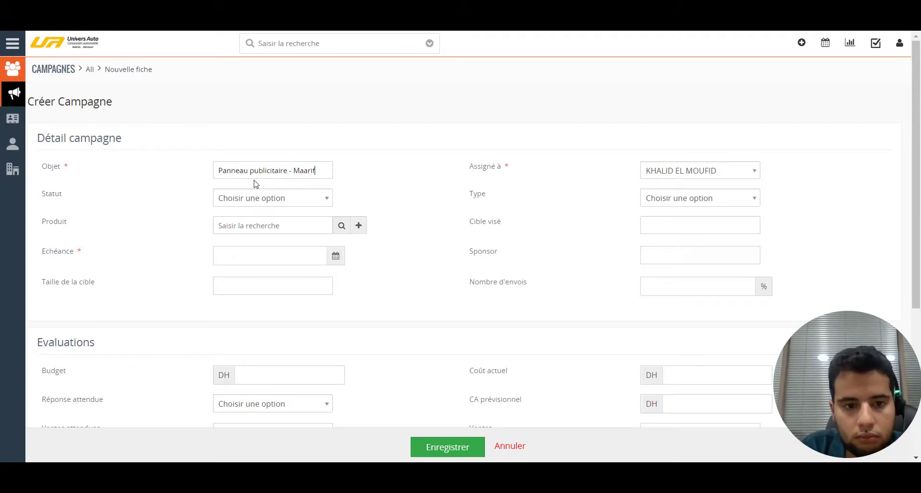
type("if")
Set the billboard campaign's Statut to Planifié and its Echéance to 22-10-2021, then save the record
left_click(263, 200)
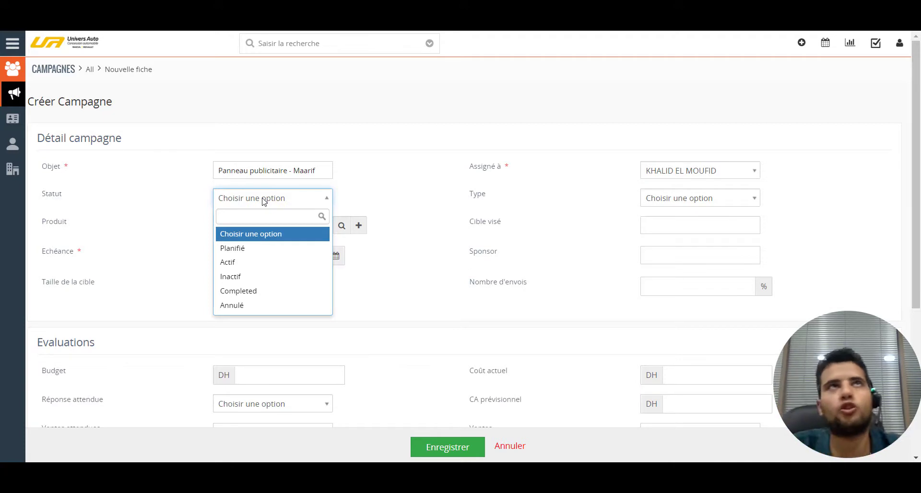
left_click(263, 254)
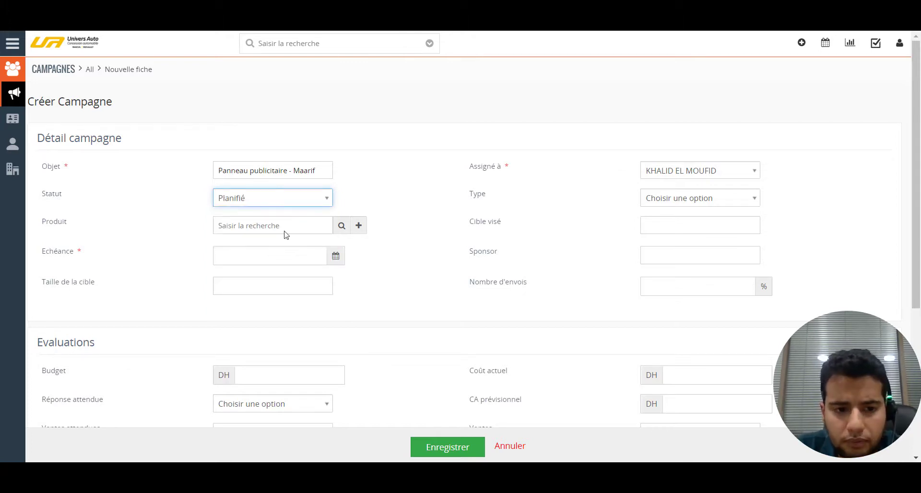
left_click(295, 225)
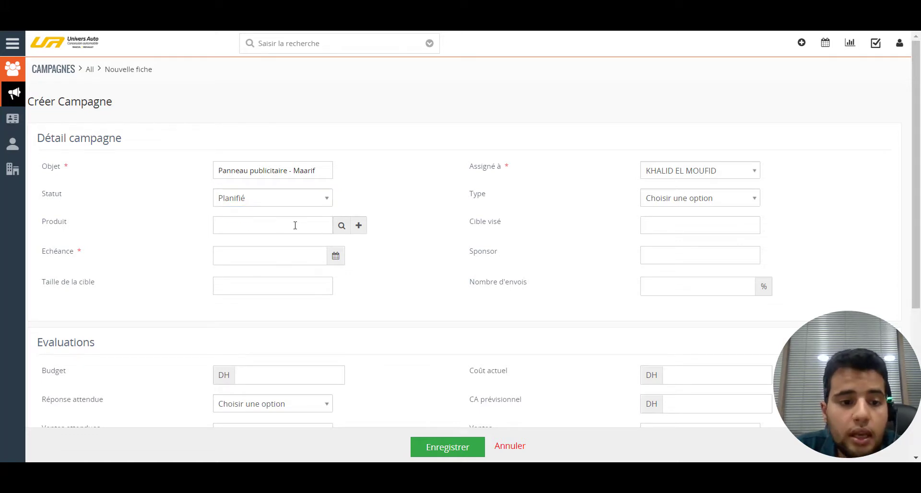
left_click(324, 256)
left_click(318, 367)
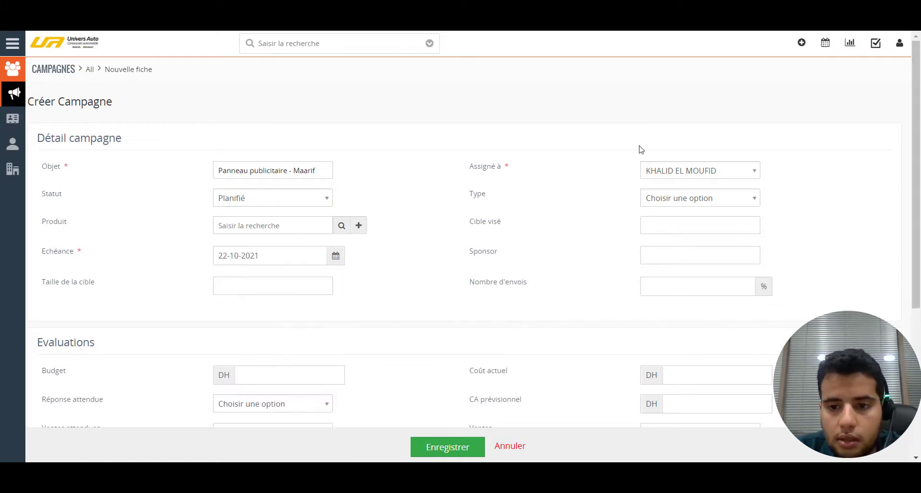
left_click_drag(917, 211, 916, 356)
left_click(440, 448)
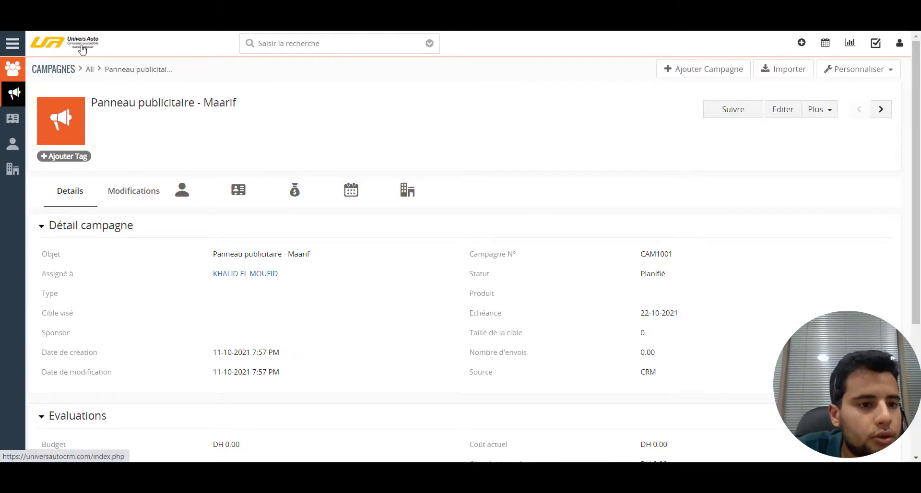
Return from the billboard campaign's record to the Campagnes list
left_click(13, 43)
mouse_move(81, 96)
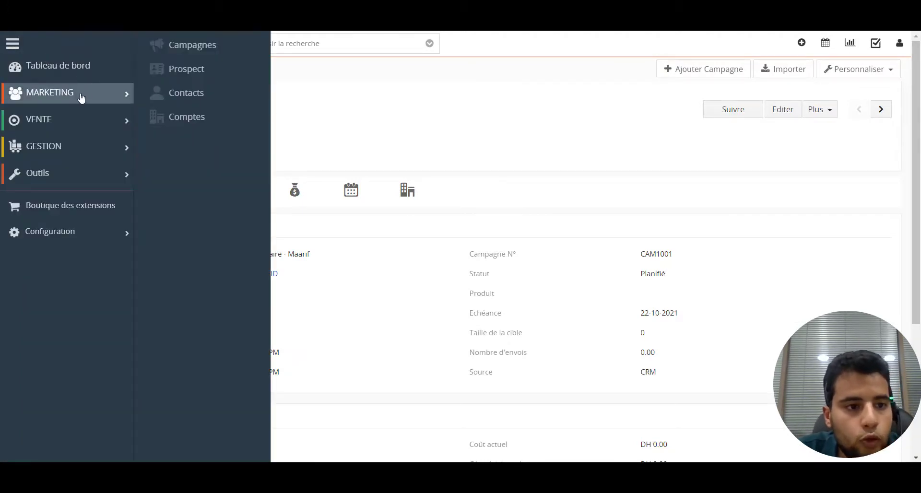
left_click(213, 57)
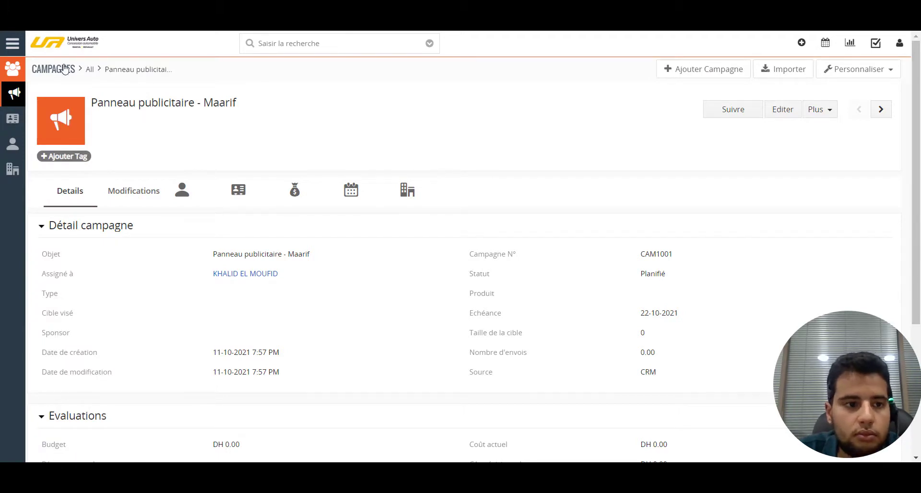
left_click(13, 44)
mouse_move(82, 92)
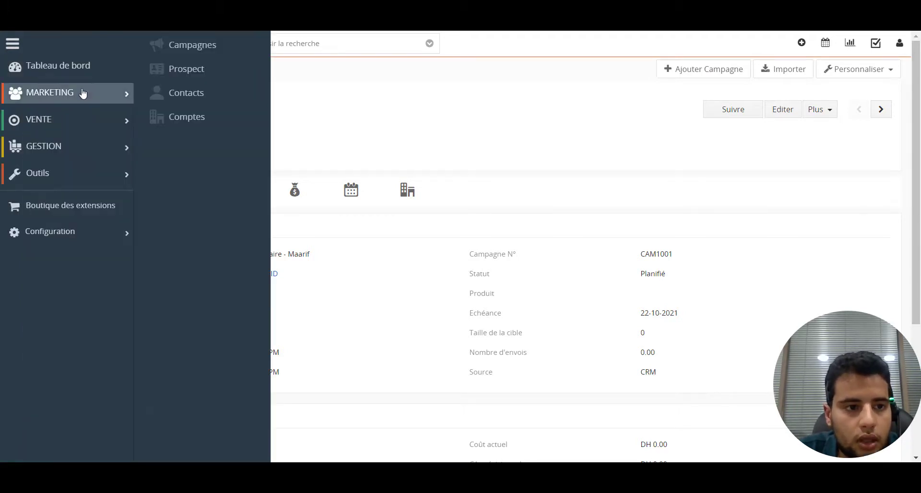
left_click(169, 48)
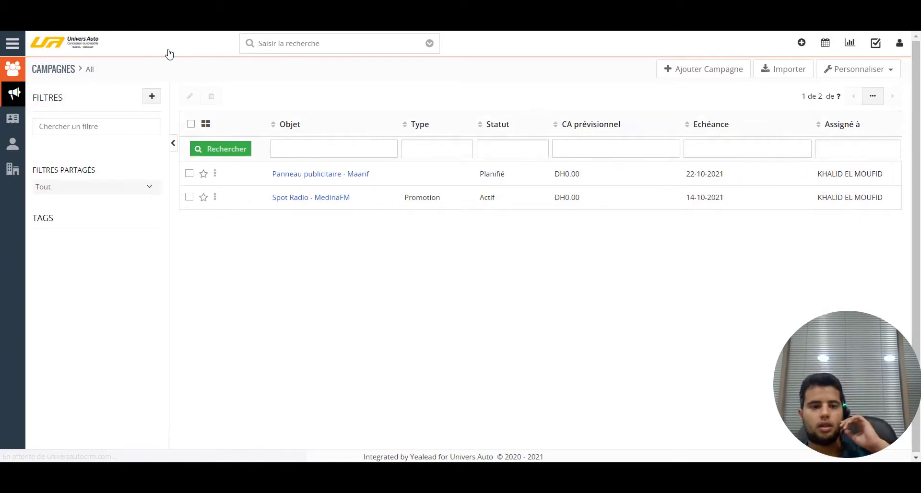